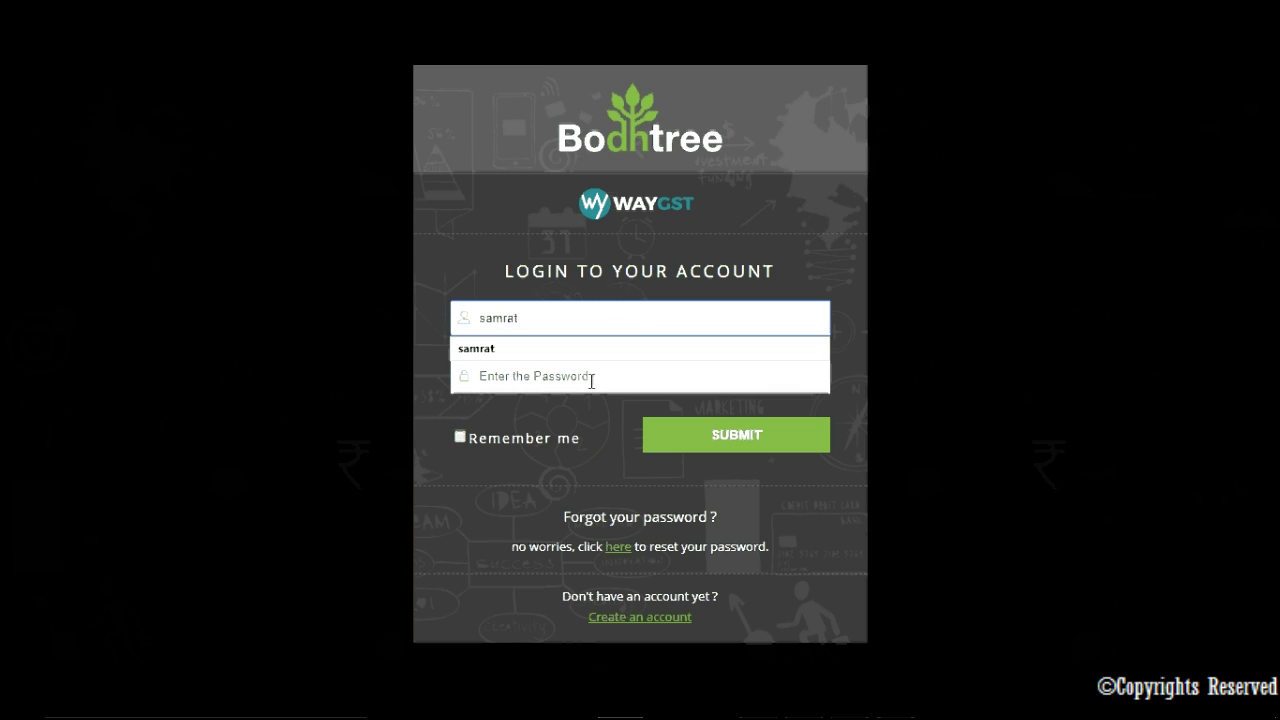
Enter the account password on the login page and submit it to log in
click(591, 380)
text(••••••)
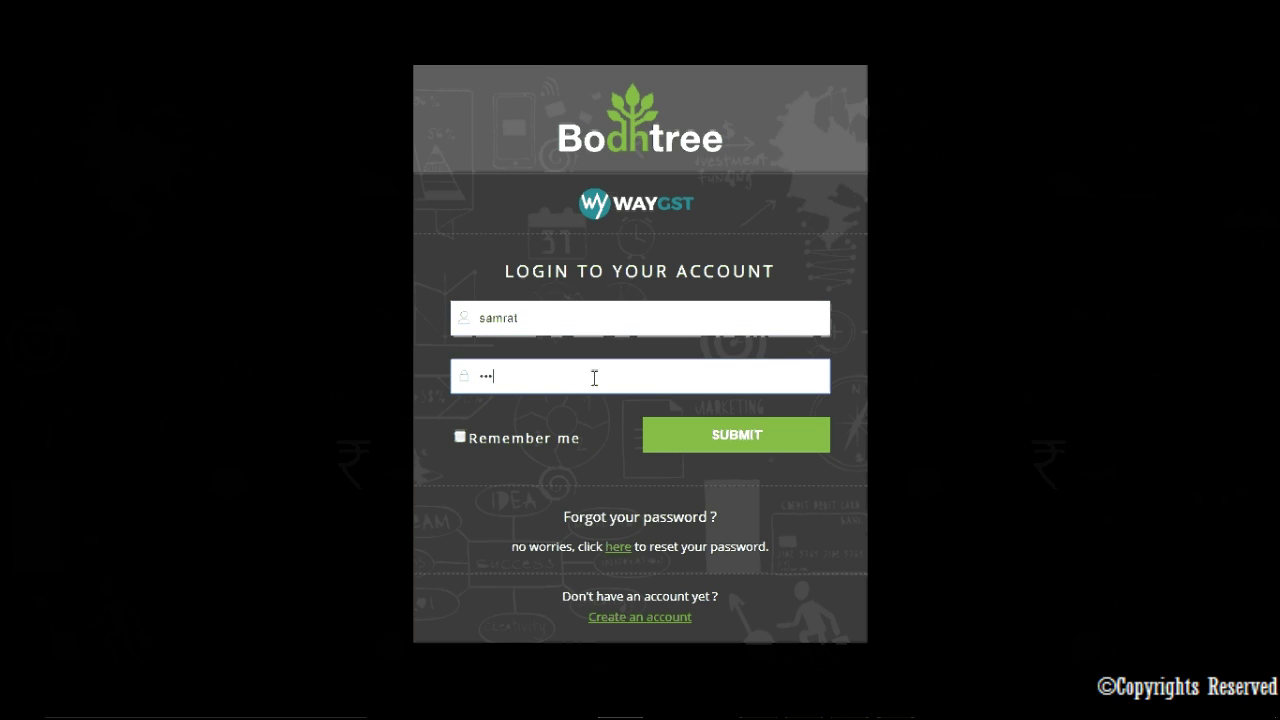
text(•)
click(677, 441)
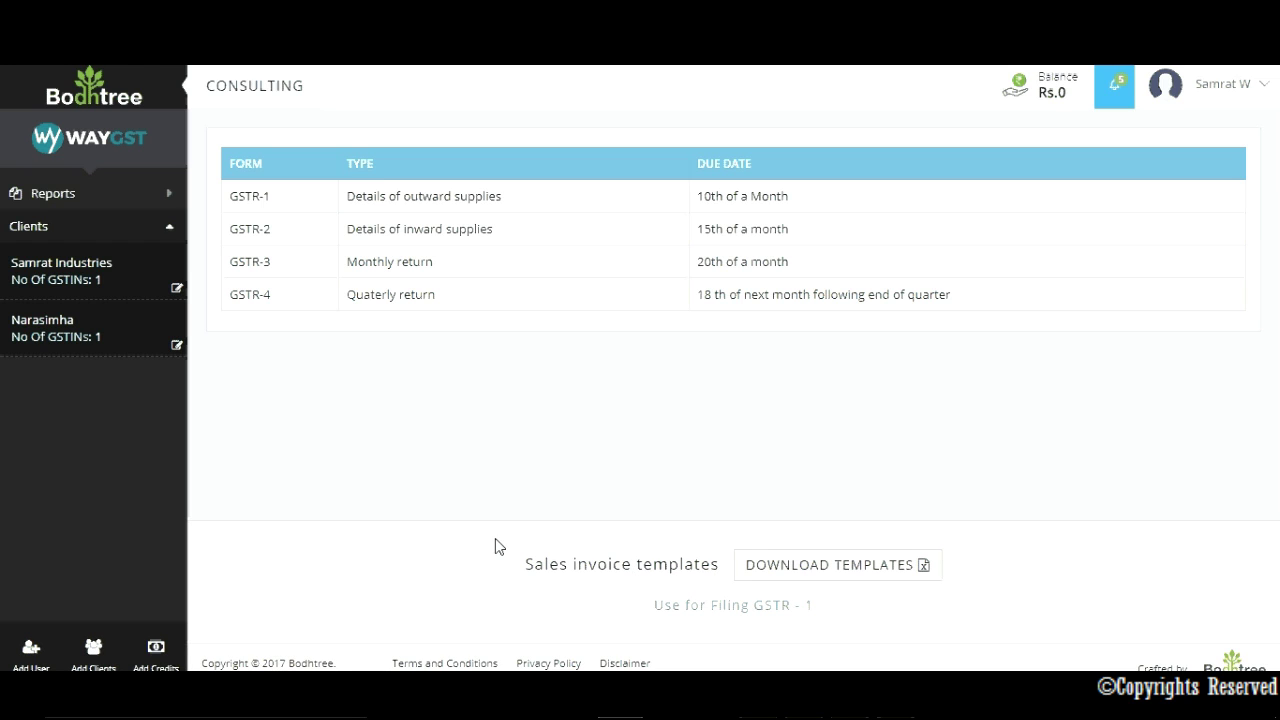
Open the Samrat Industries client and check its financial period options, keeping Jun 2017
click(80, 278)
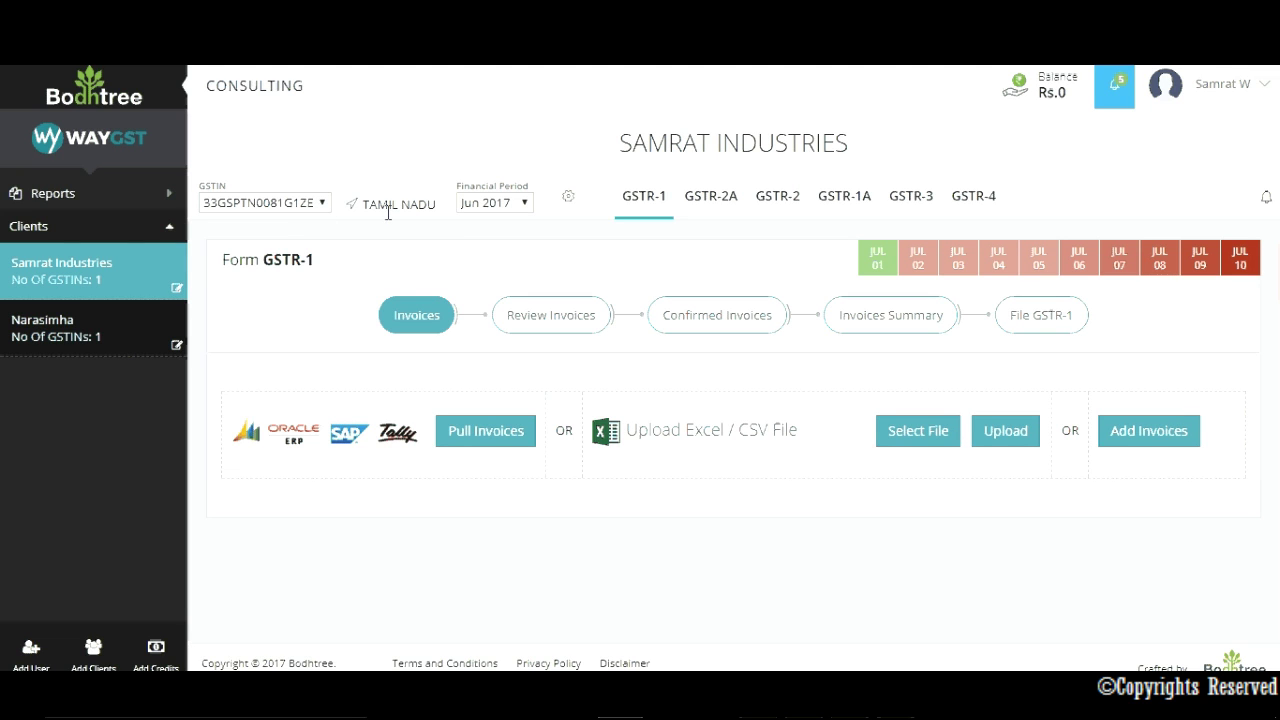
click(480, 204)
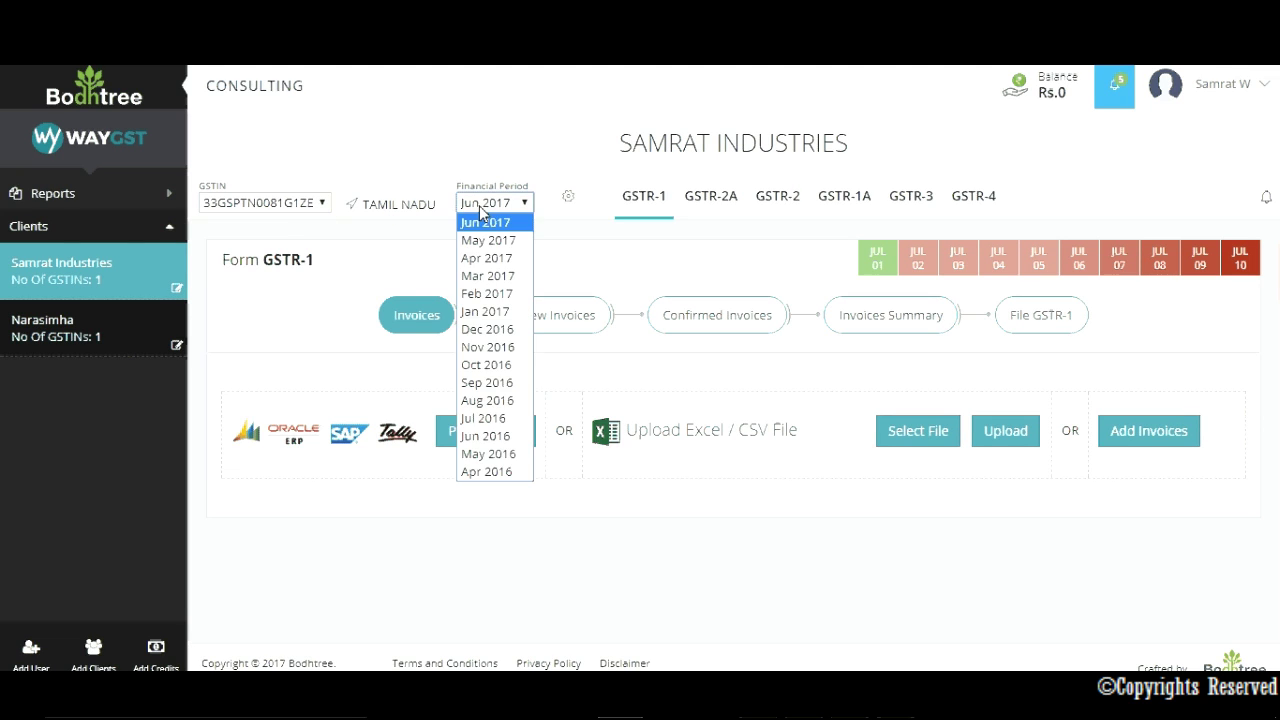
click(481, 210)
View the client's aggregate turnover settings and close them
click(566, 199)
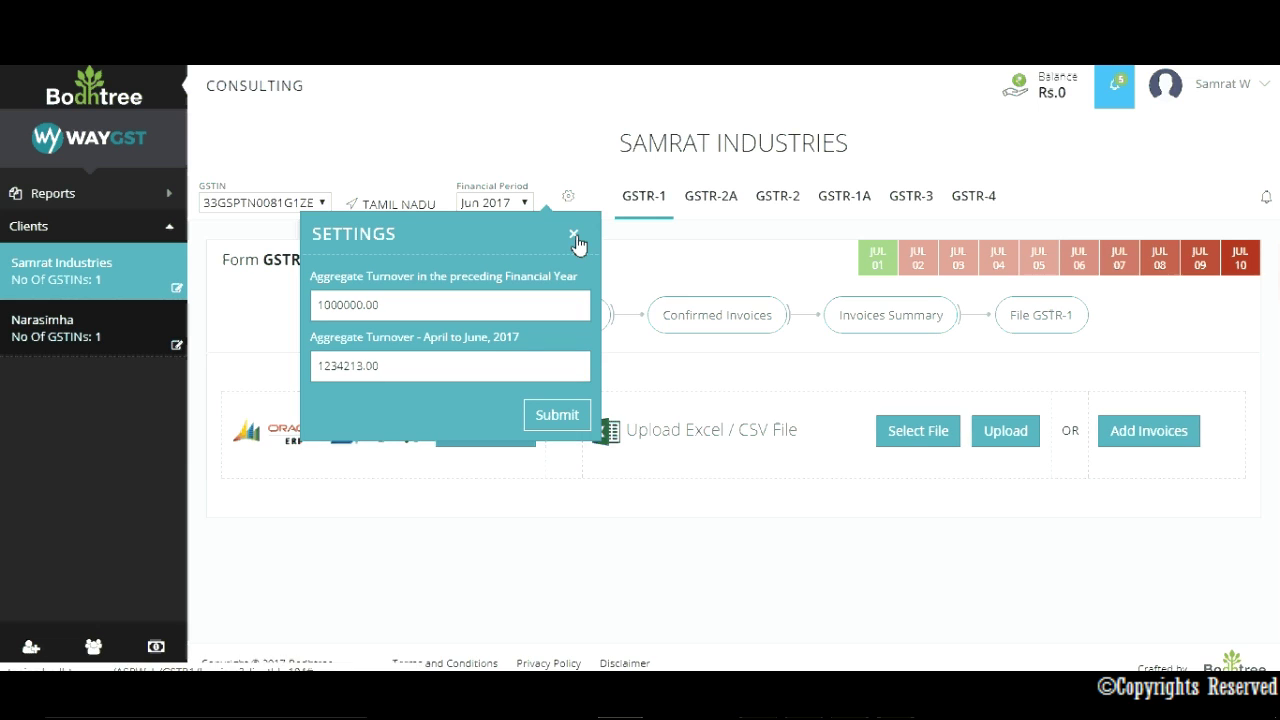
click(566, 414)
click(585, 245)
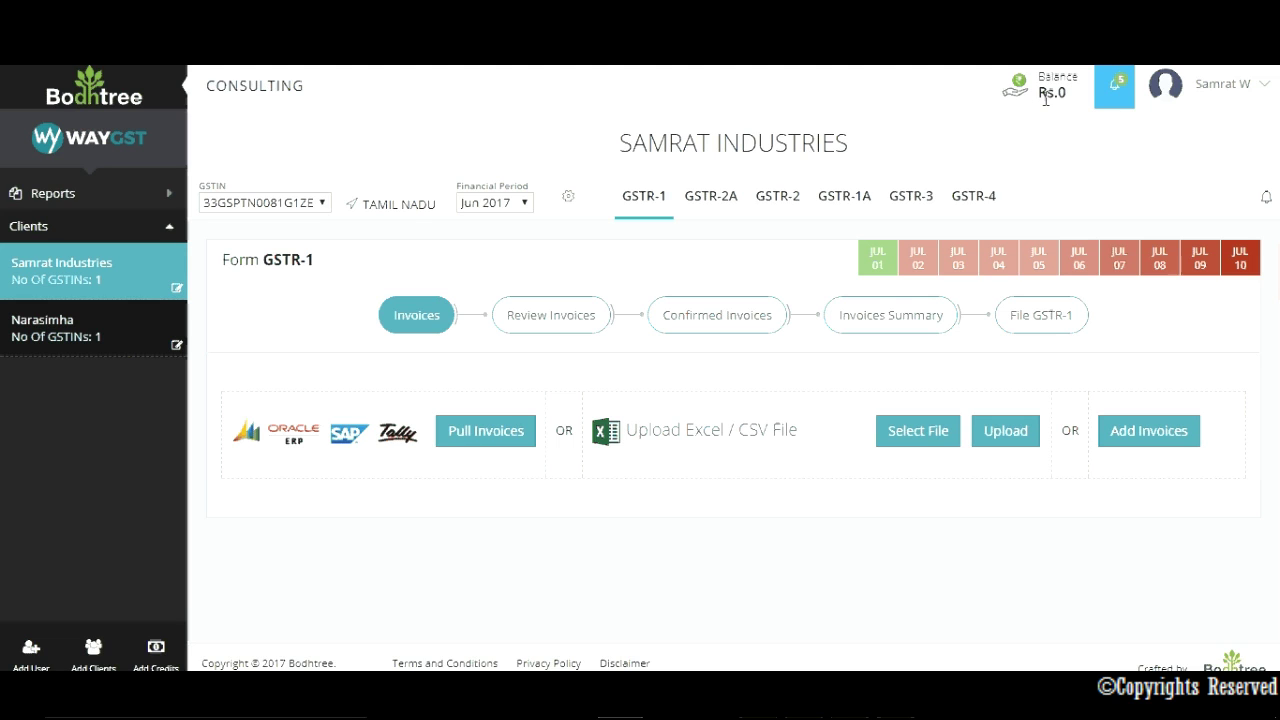
View the account notifications, then open the form for adding a sub-user
click(1112, 100)
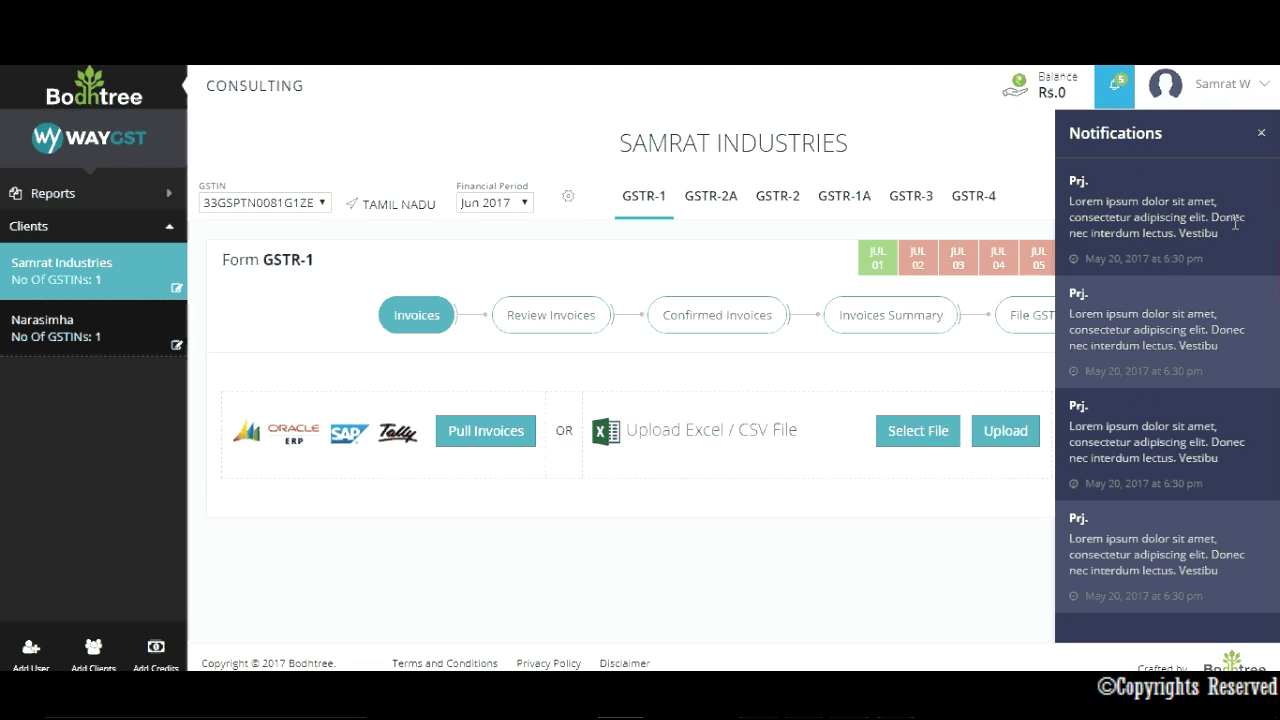
click(1264, 136)
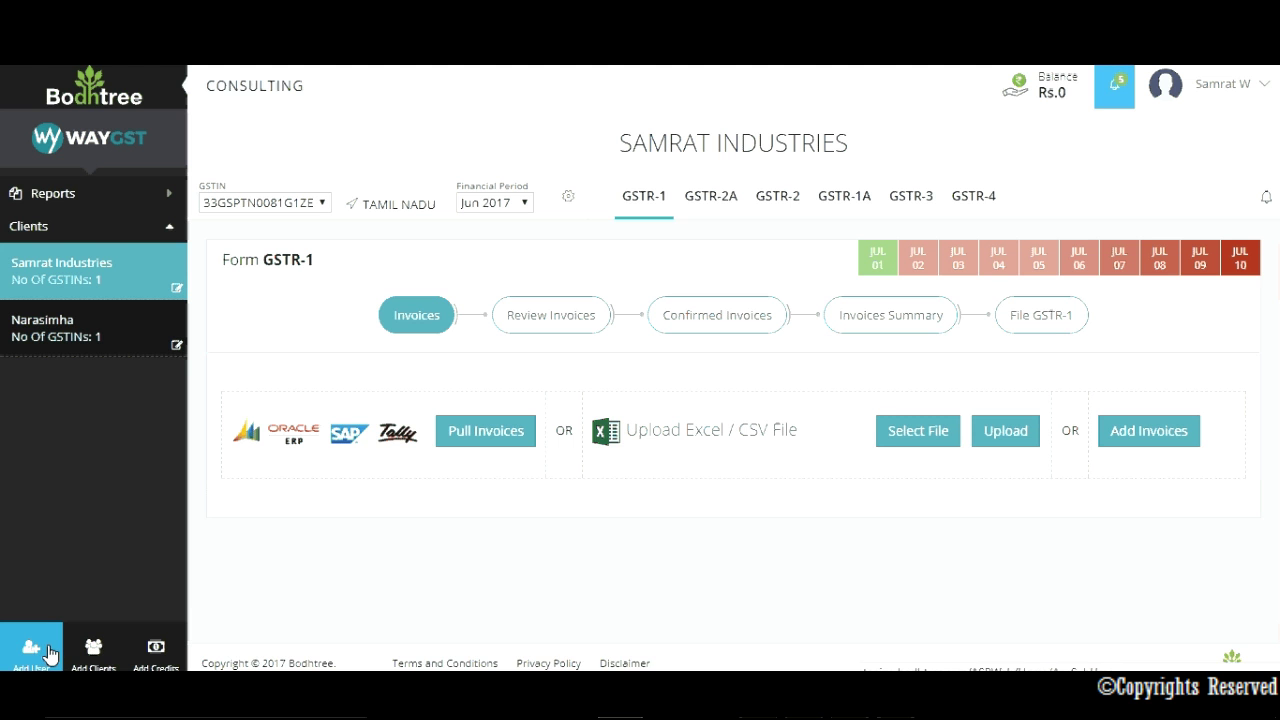
click(48, 650)
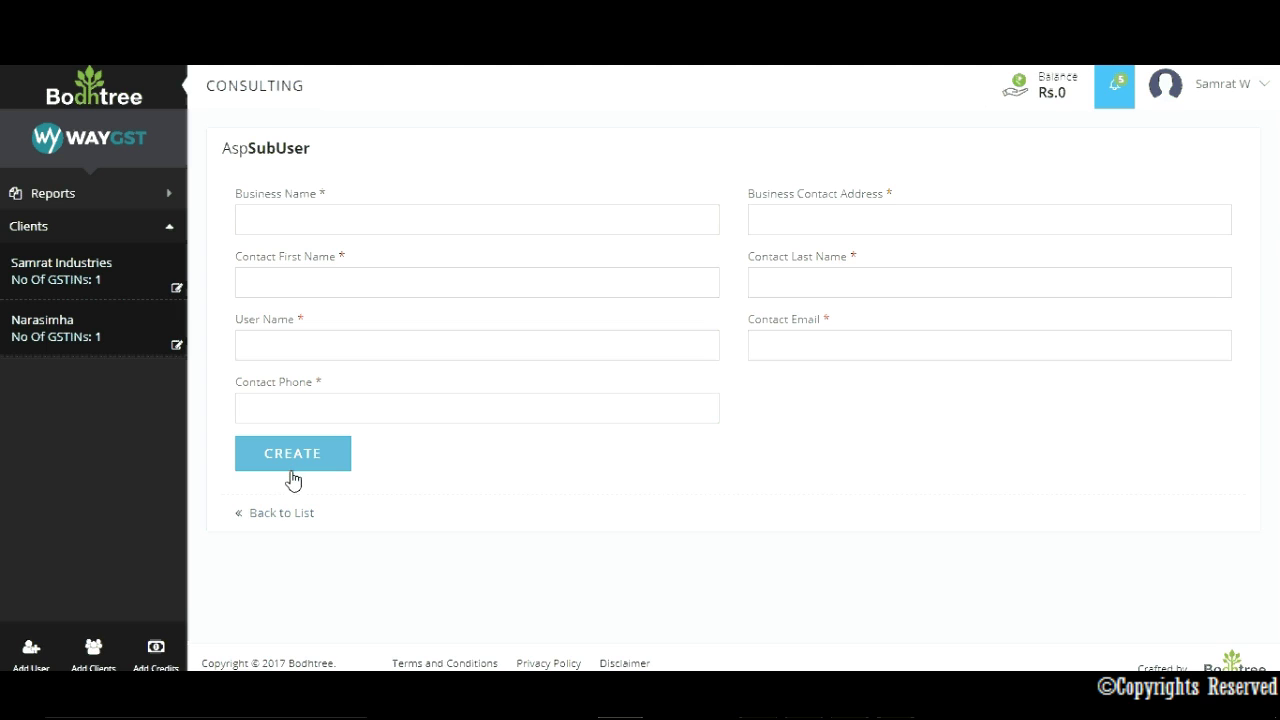
Explore the new client form by adding two extra GSTIN rows, then close it without creating a client
click(93, 655)
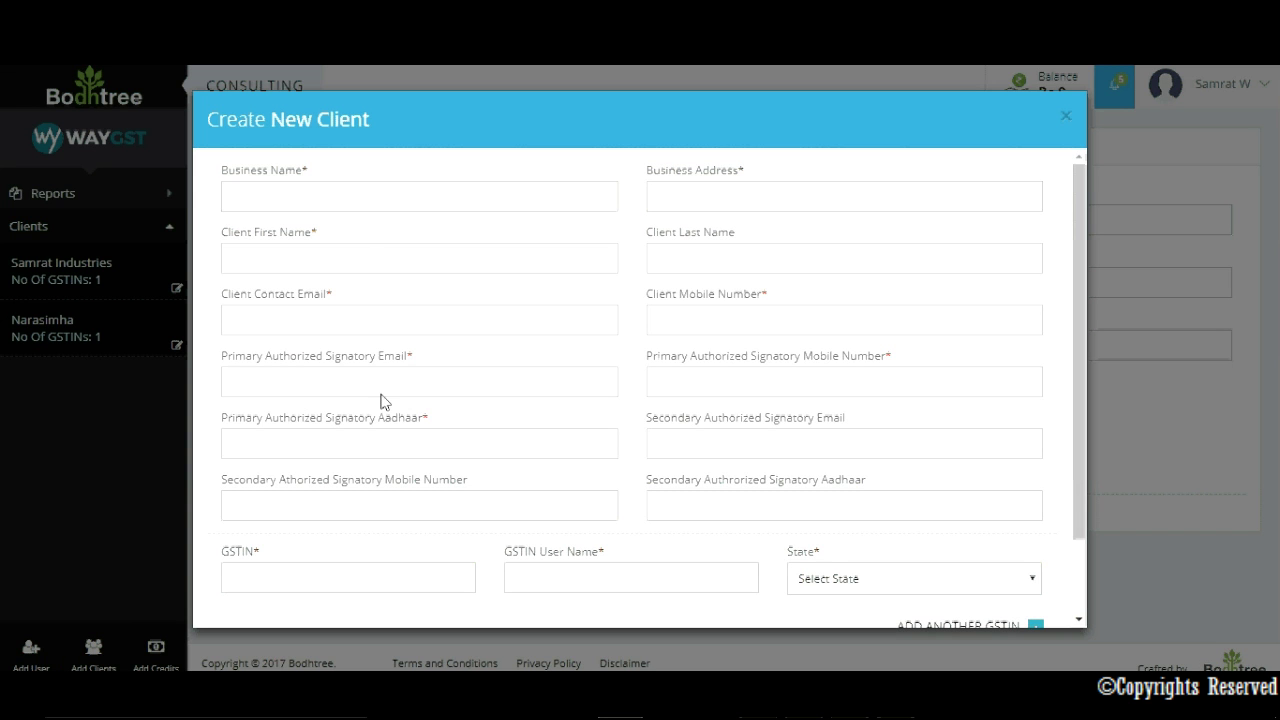
scroll(1079, 381, down, 2)
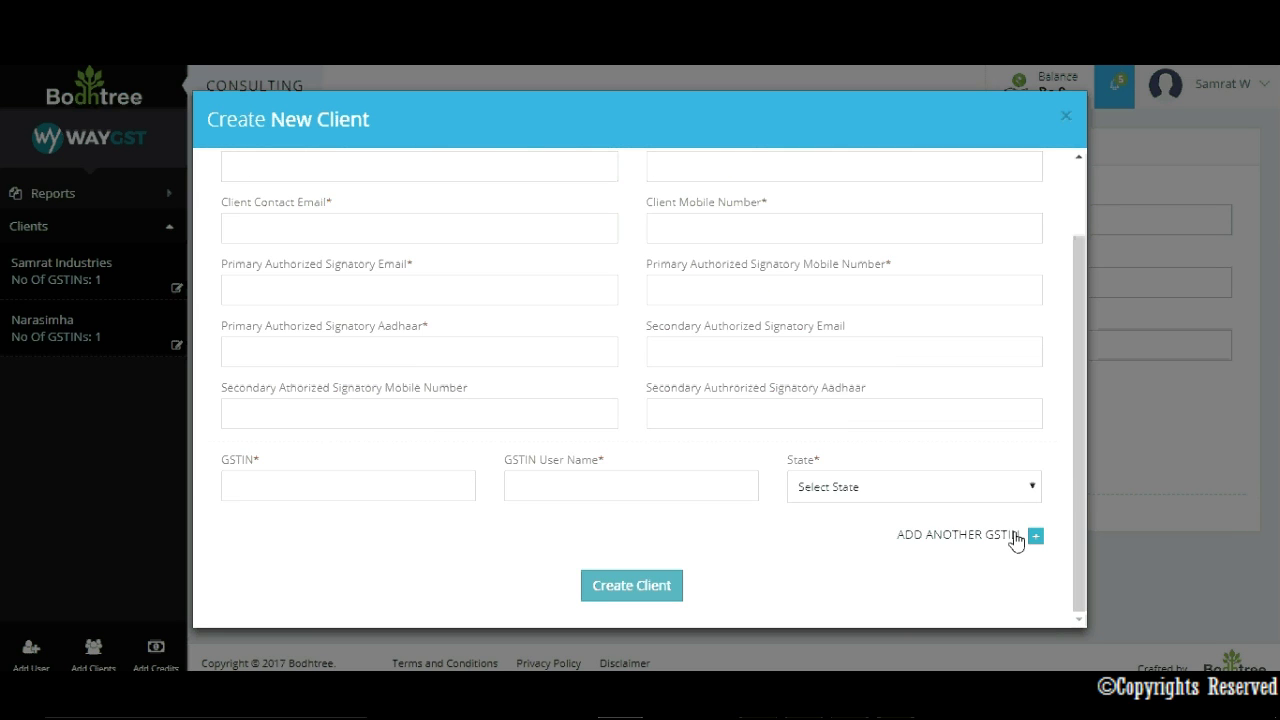
click(1036, 536)
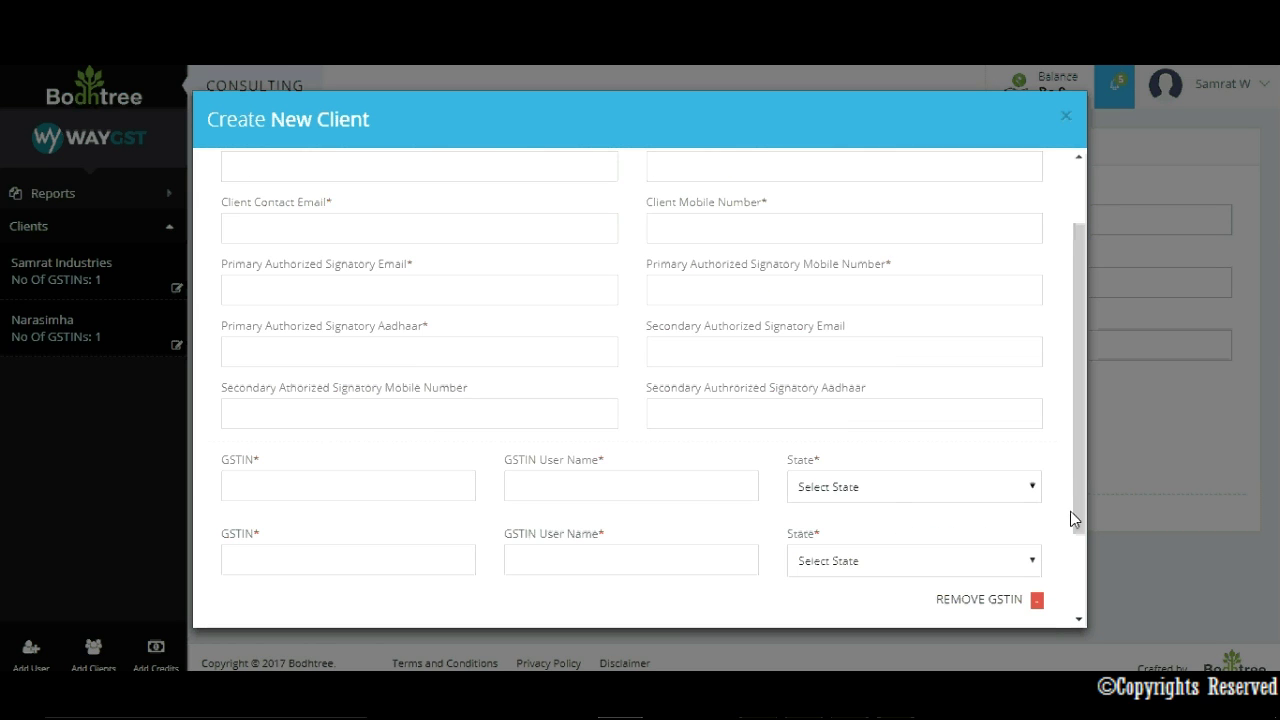
drag(1076, 509, 1080, 586)
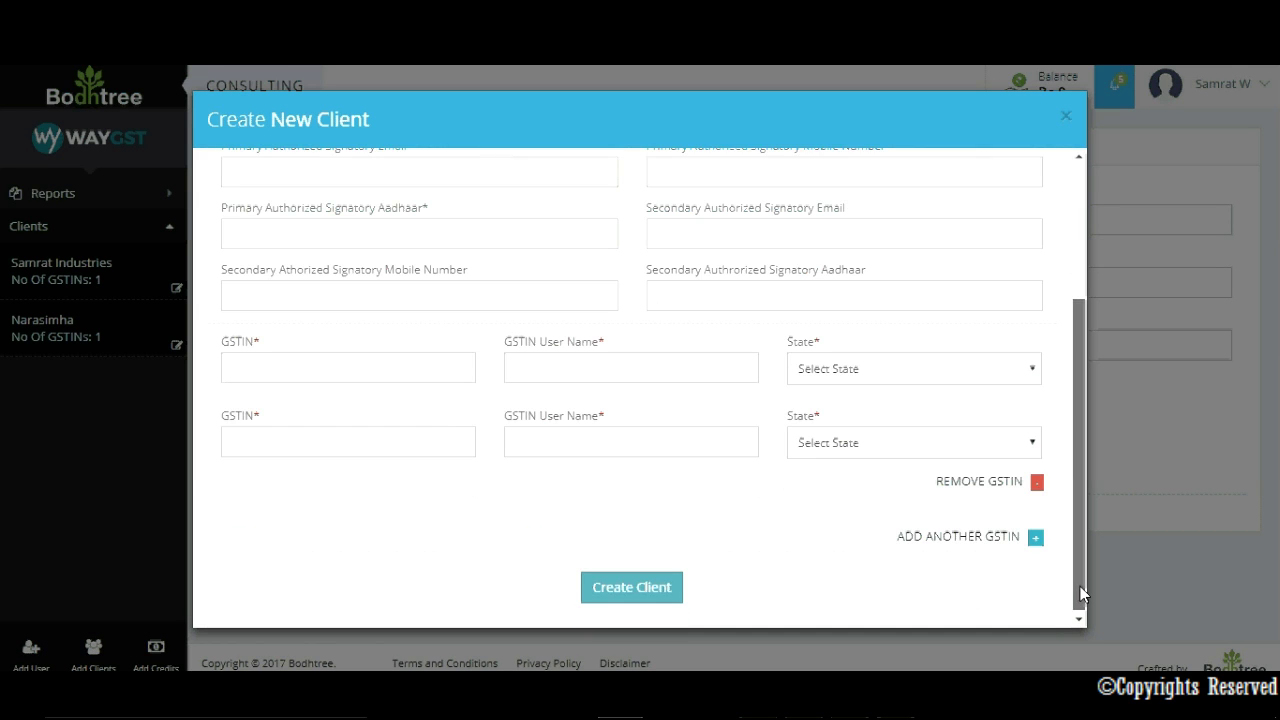
click(1036, 537)
drag(1077, 523, 1079, 589)
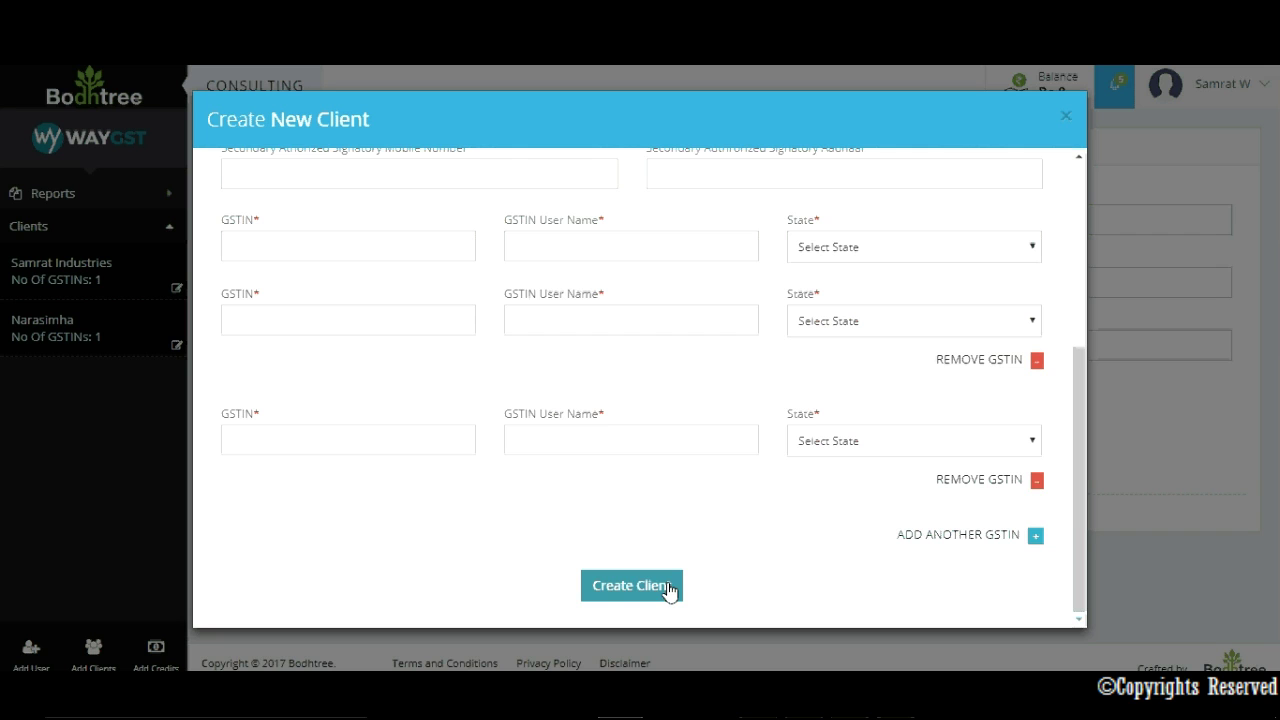
click(1065, 117)
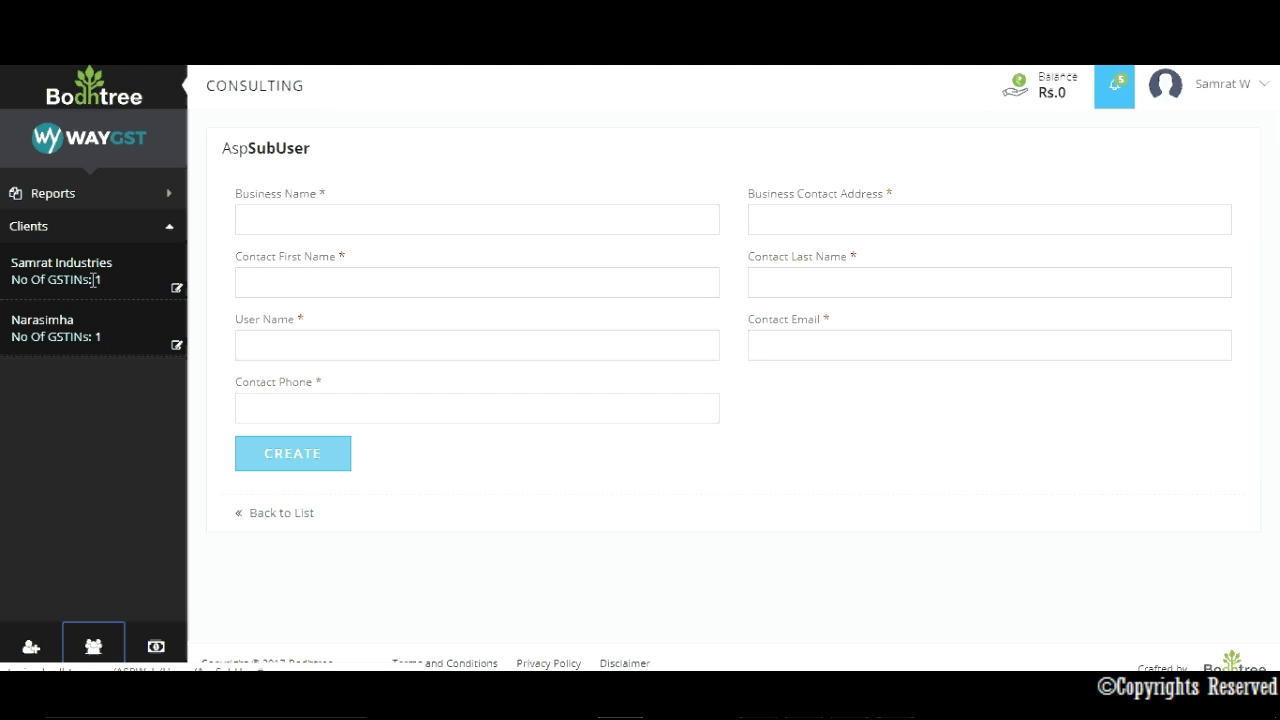
Open the second client in the list and view its editable contact and signatory details
click(75, 334)
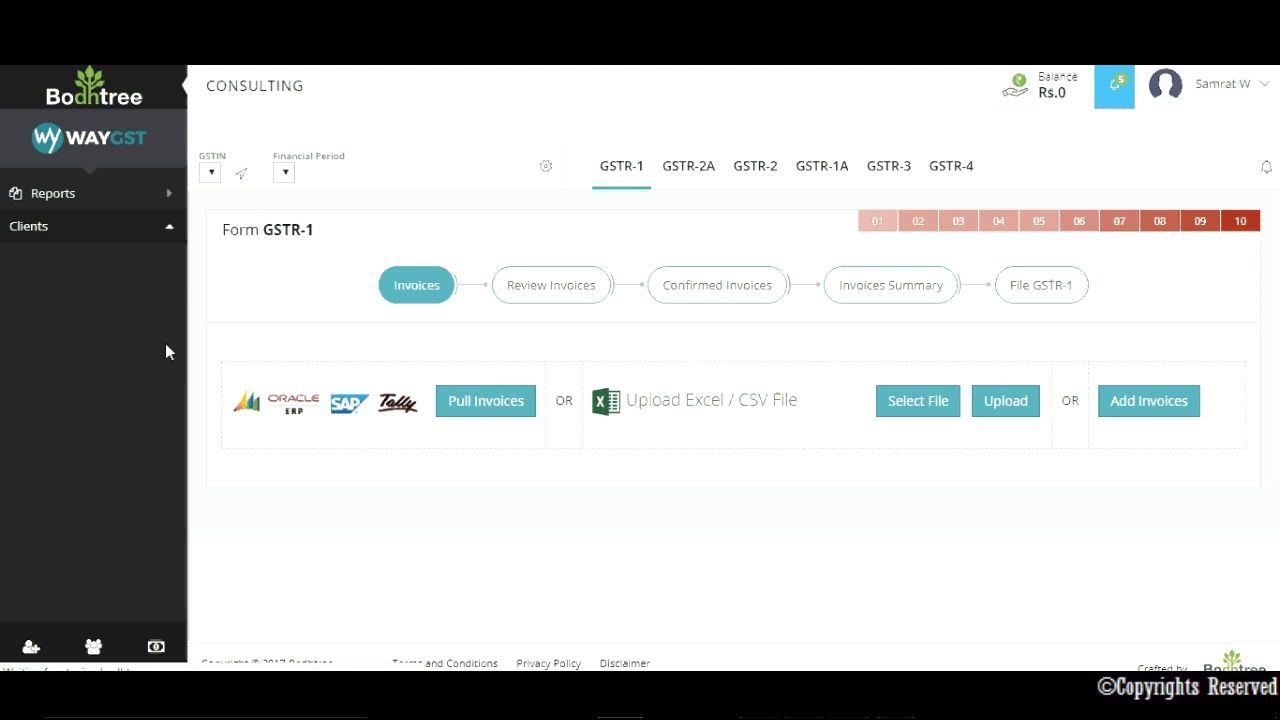
double_click(176, 343)
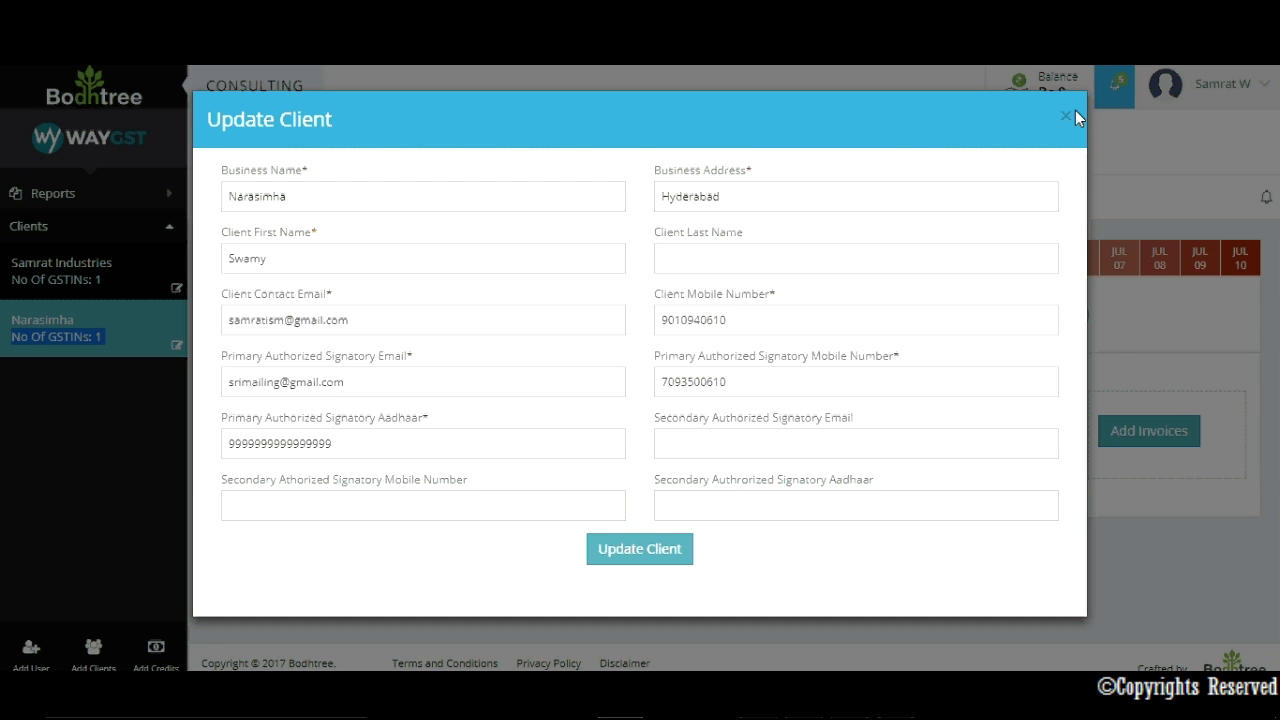
click(1066, 116)
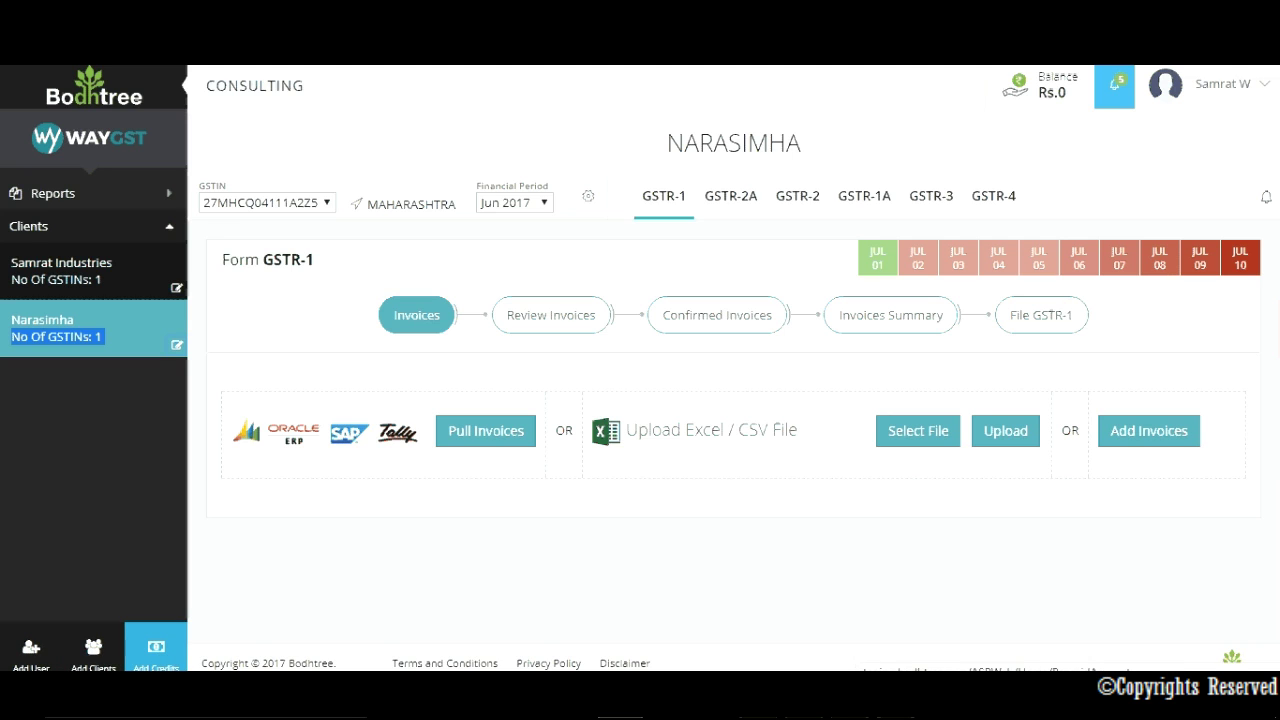
Open the option for adding credits, then return to the GSTR-1 form of Samrat Industries
click(156, 650)
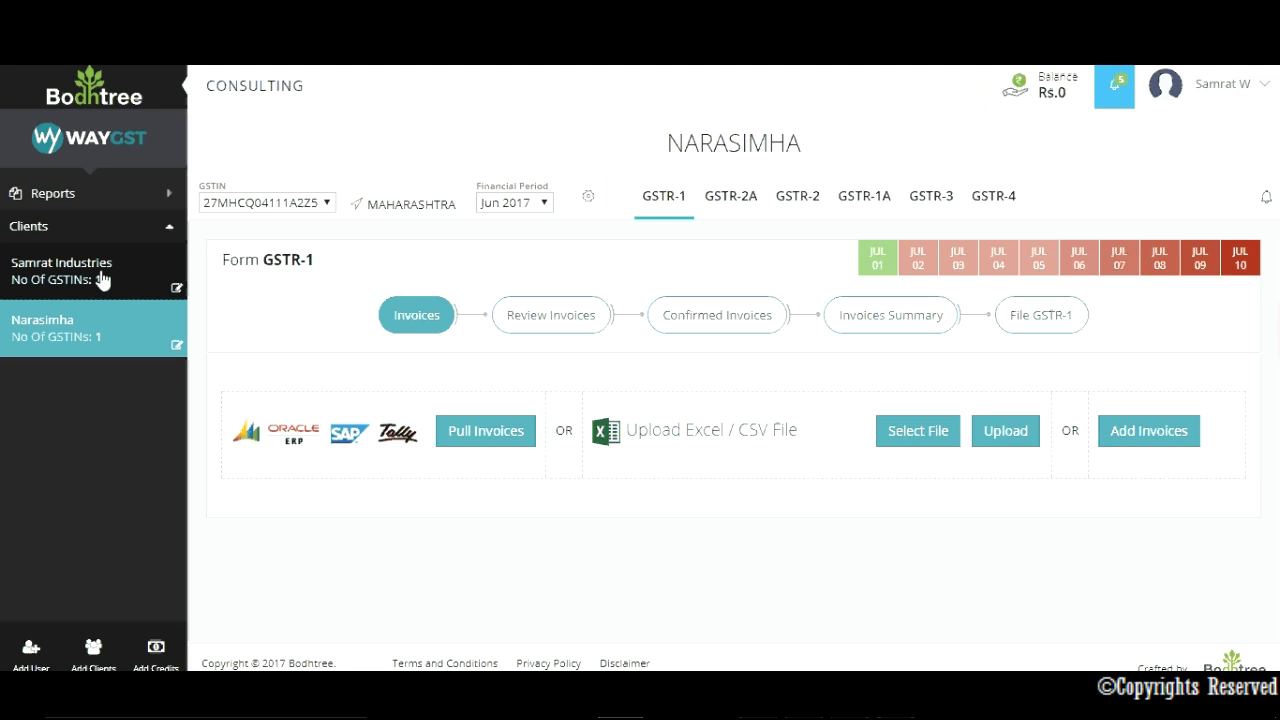
click(103, 279)
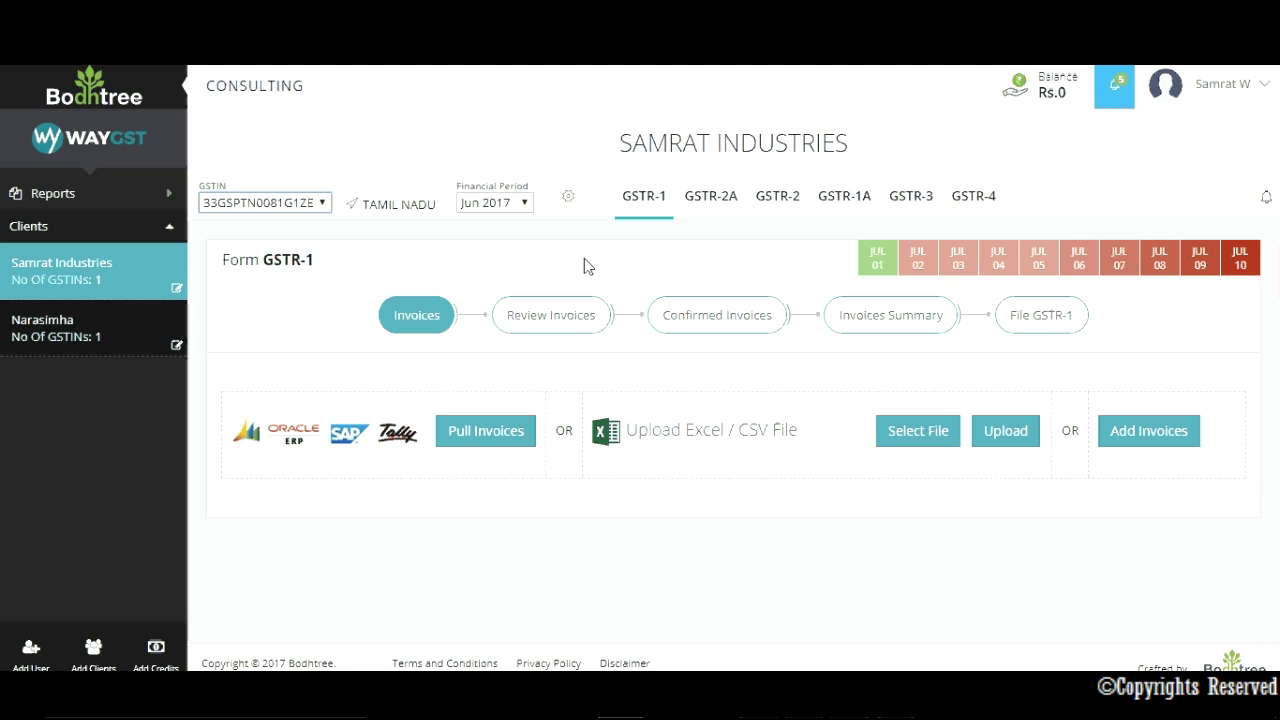
click(640, 210)
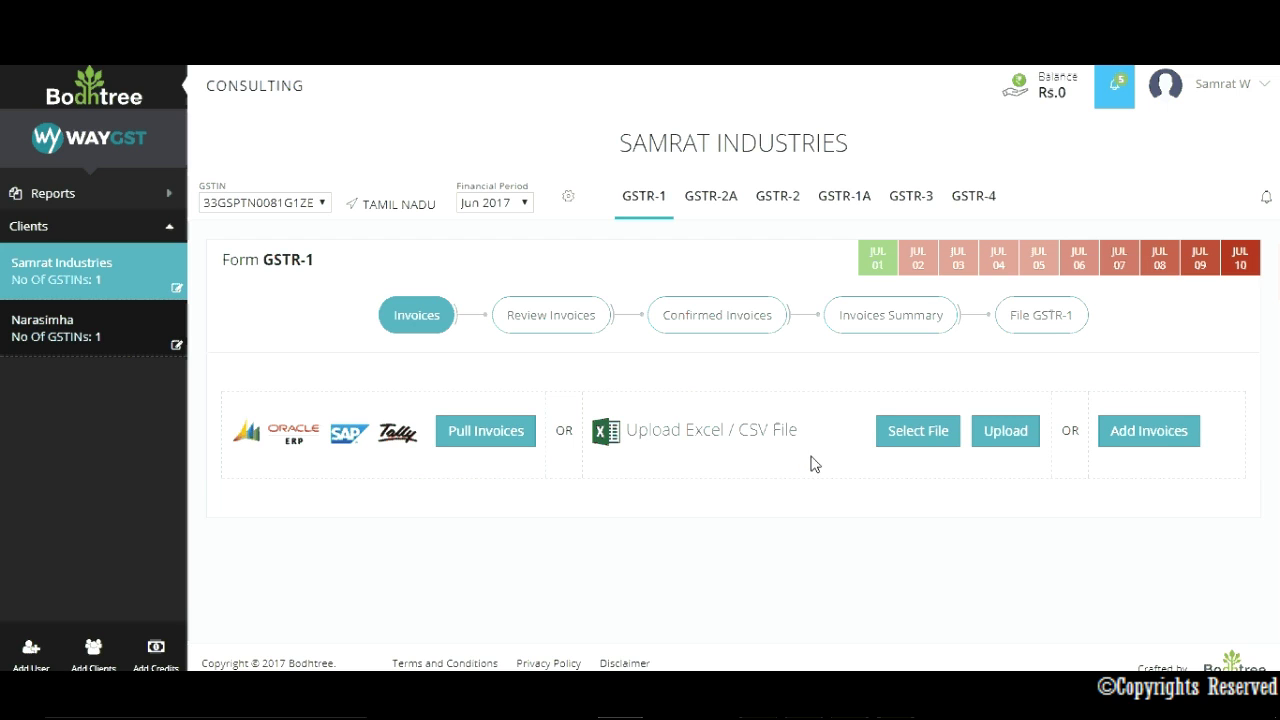
Choose the Sample Invoice file from the desktop for the GSTR-1 upload and check the manual Add Invoice dialog
click(901, 448)
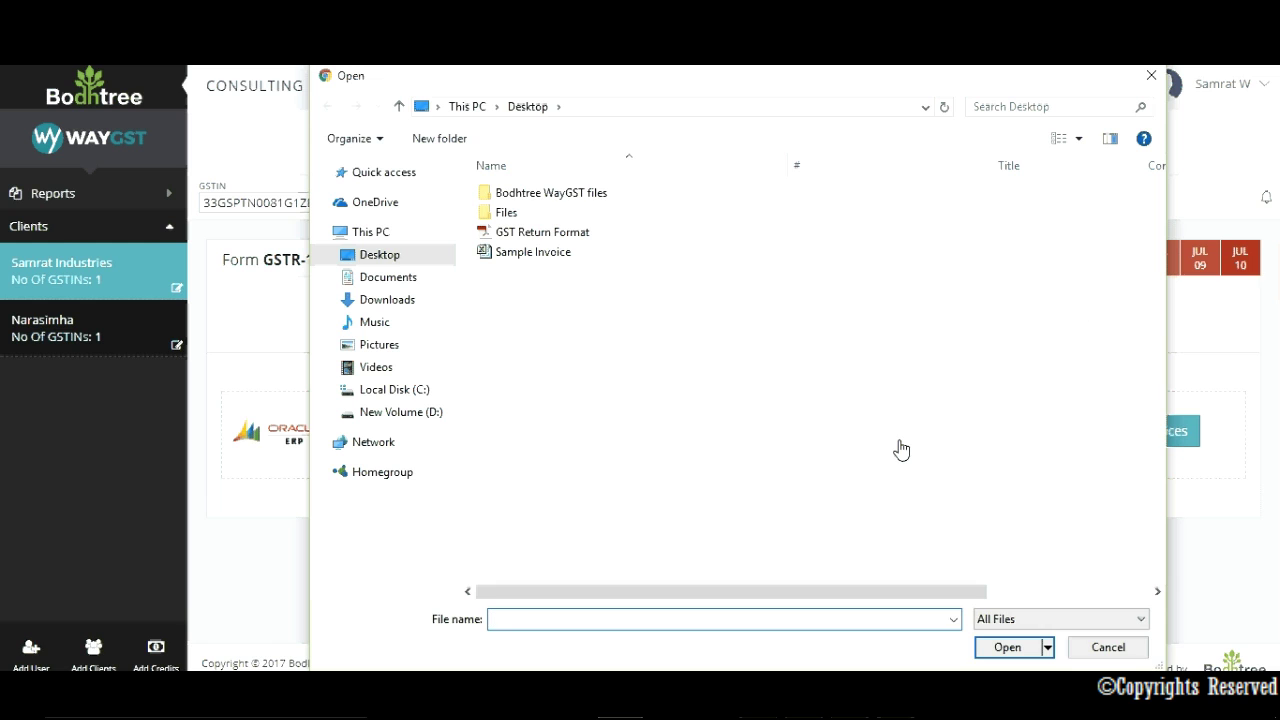
click(555, 257)
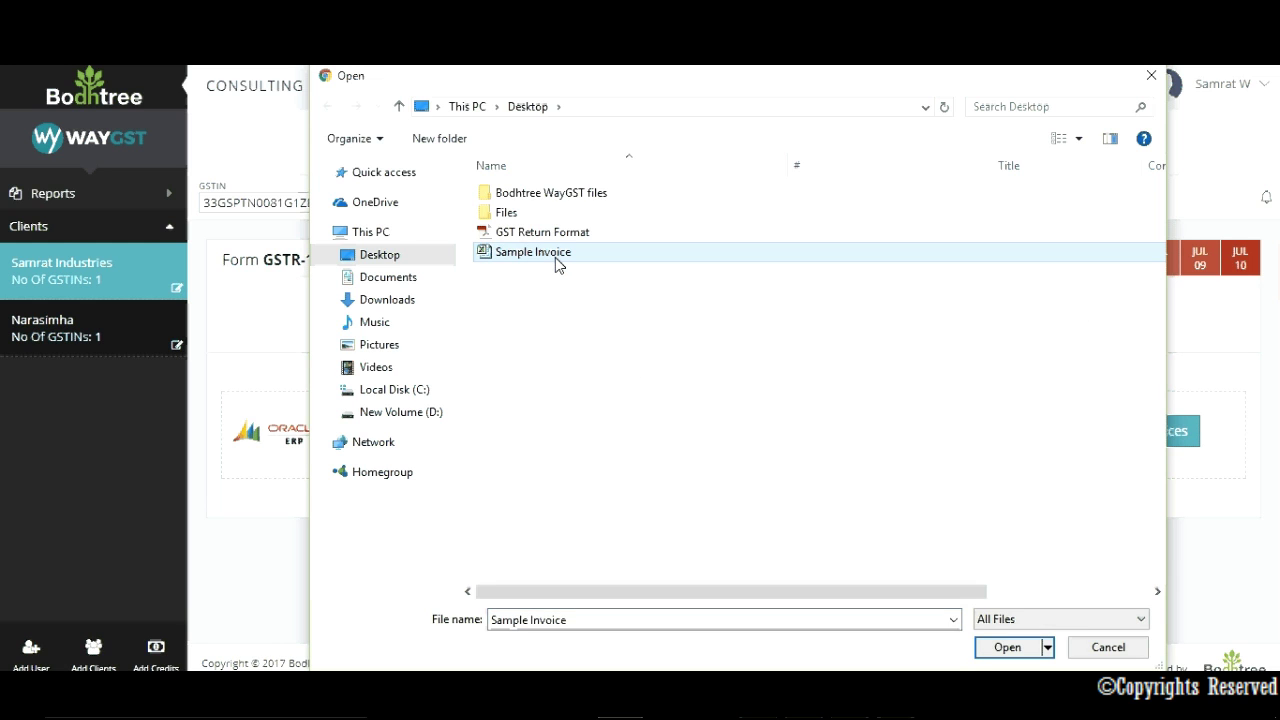
double_click(555, 257)
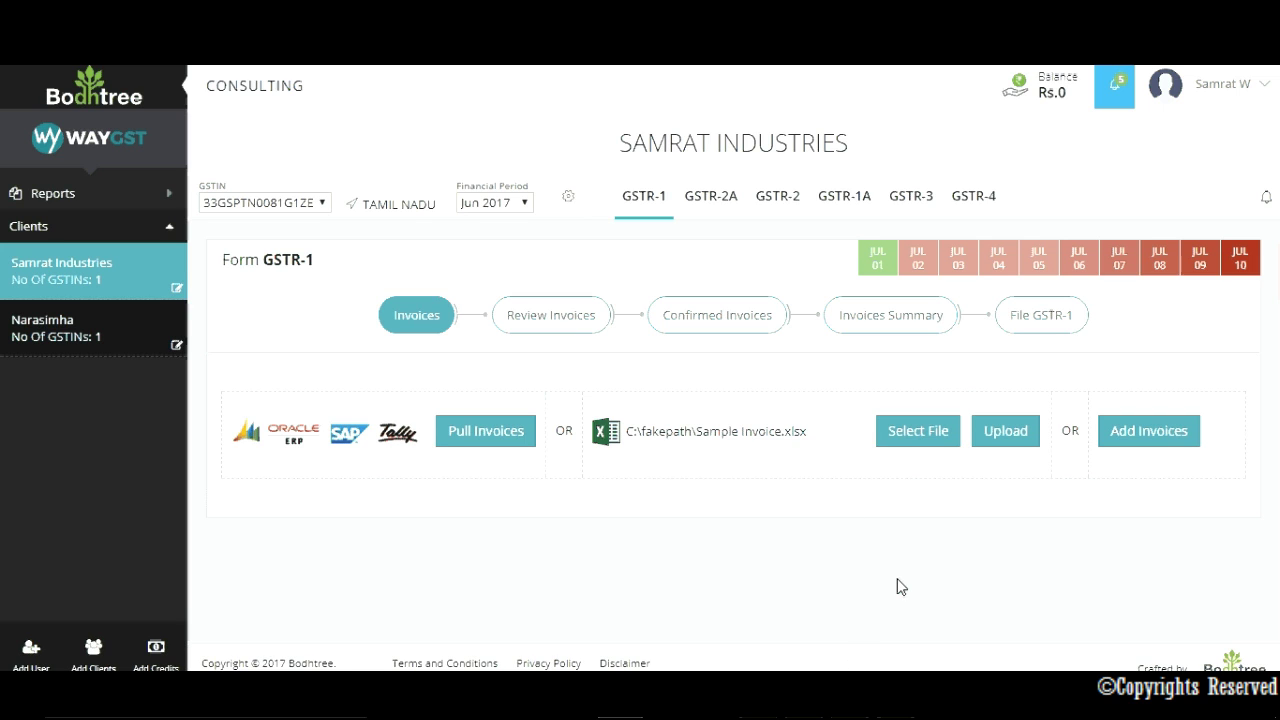
mouse_move(896, 700)
mouse_move(849, 700)
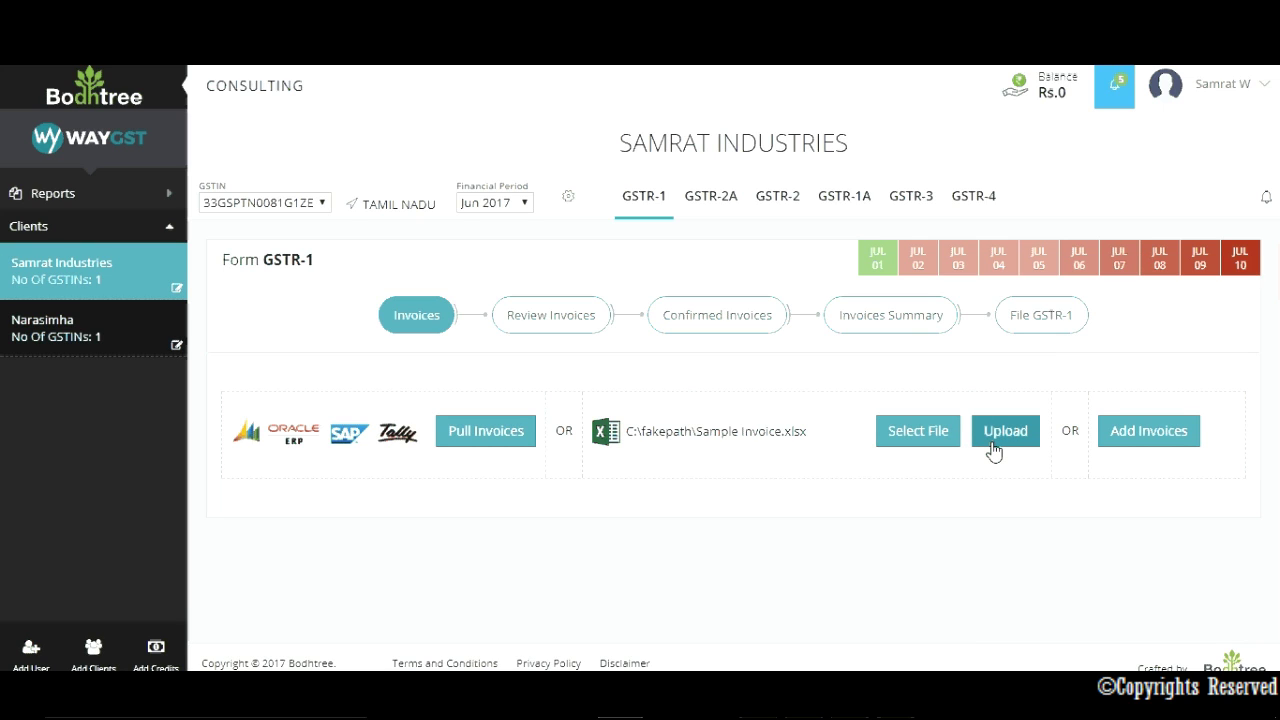
click(1113, 444)
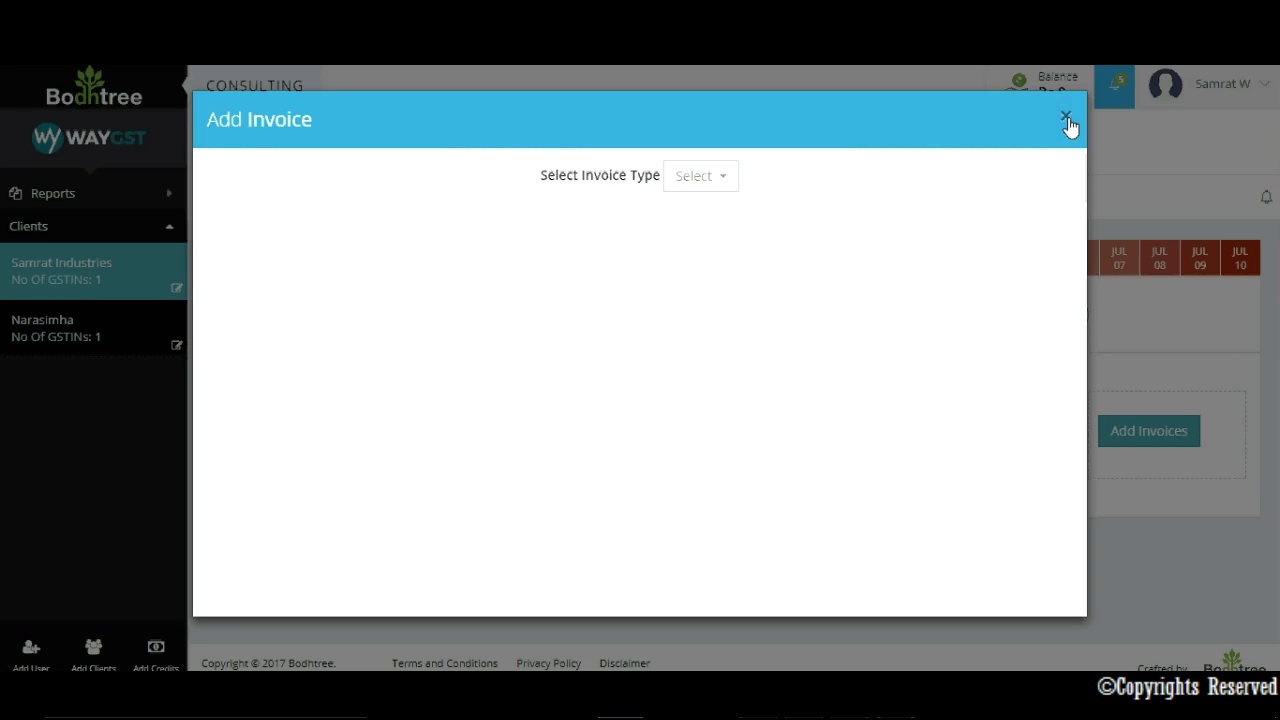
click(1067, 120)
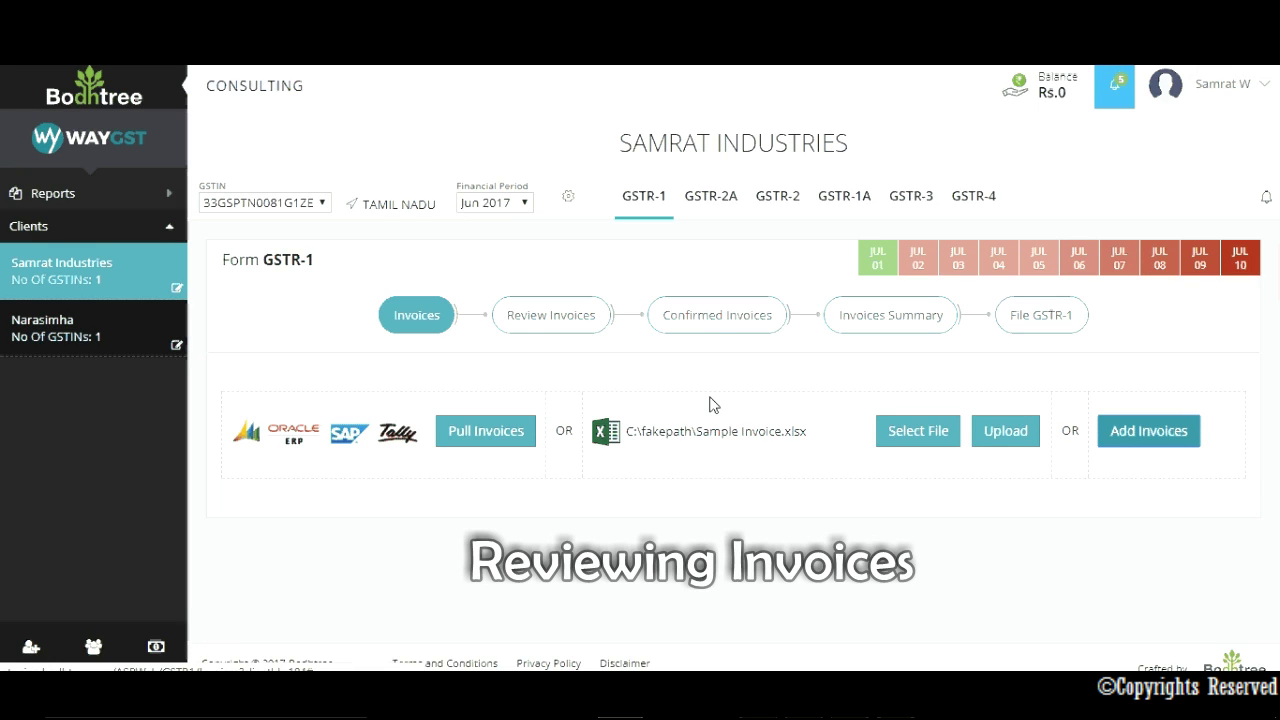
Open the Review Invoices stage and compare its tables with the GST Return Format PDF
click(529, 322)
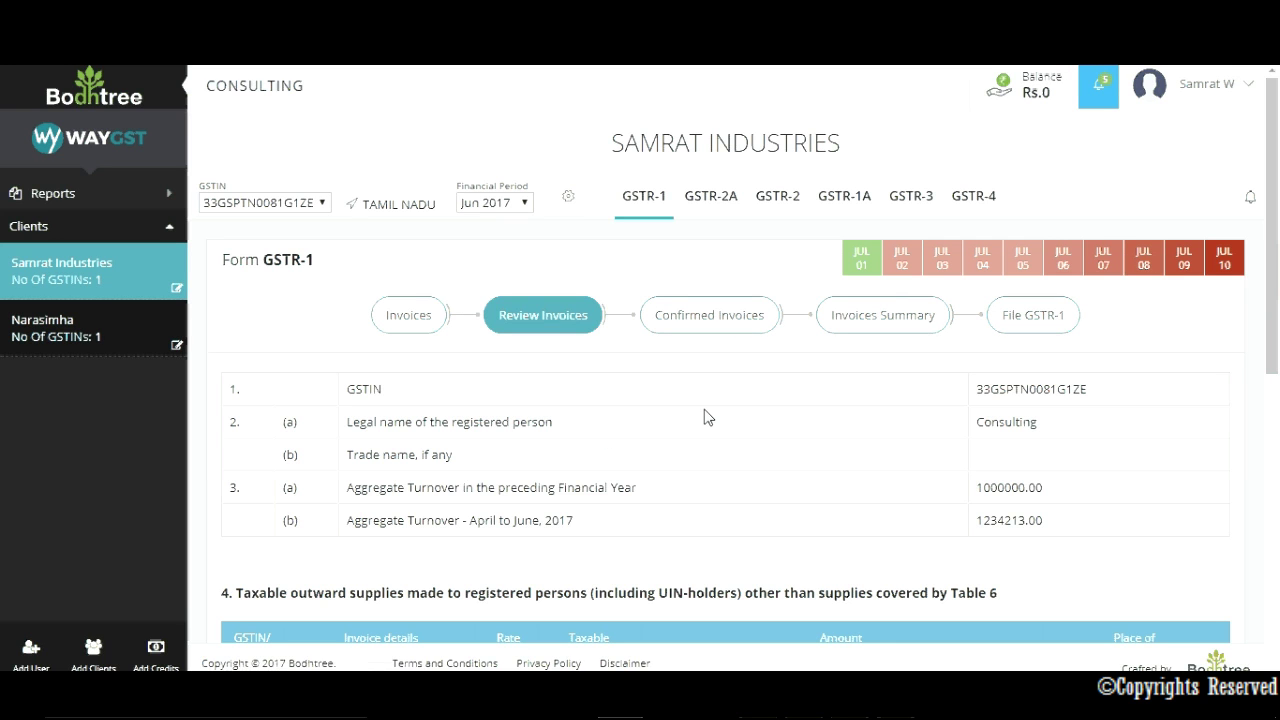
scroll(1272, 362, down, 3)
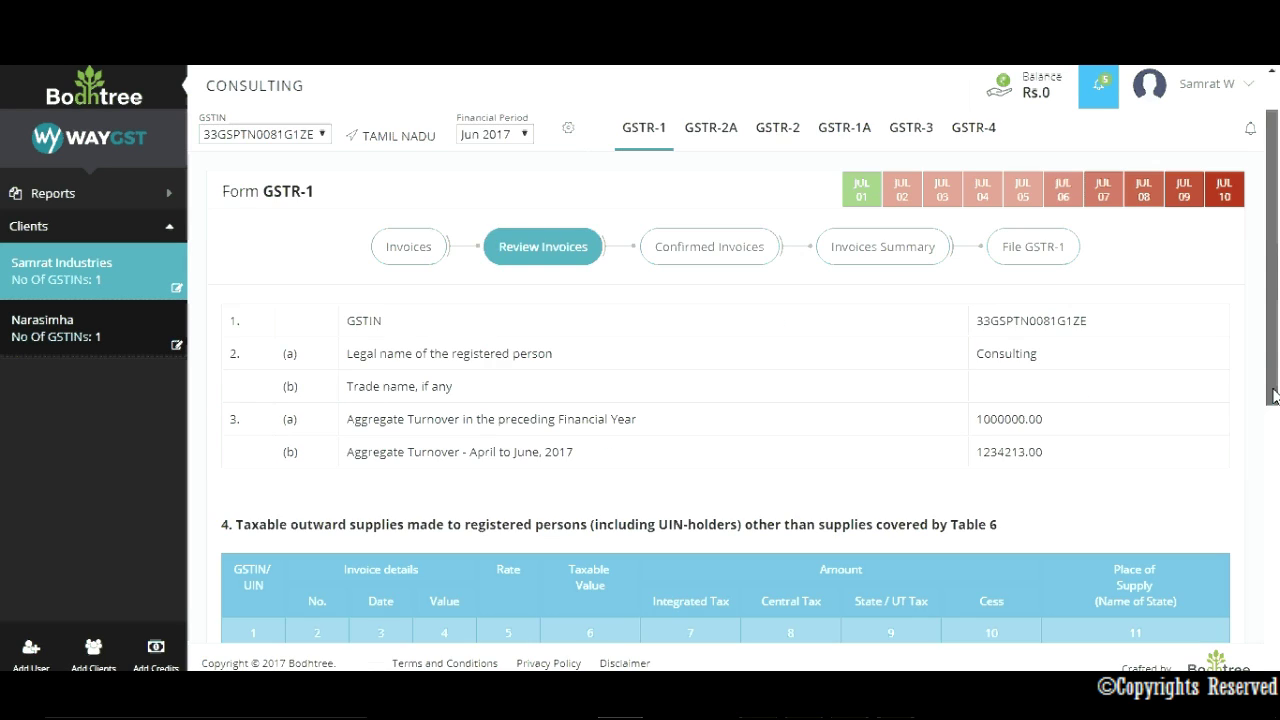
drag(1277, 452, 1277, 620)
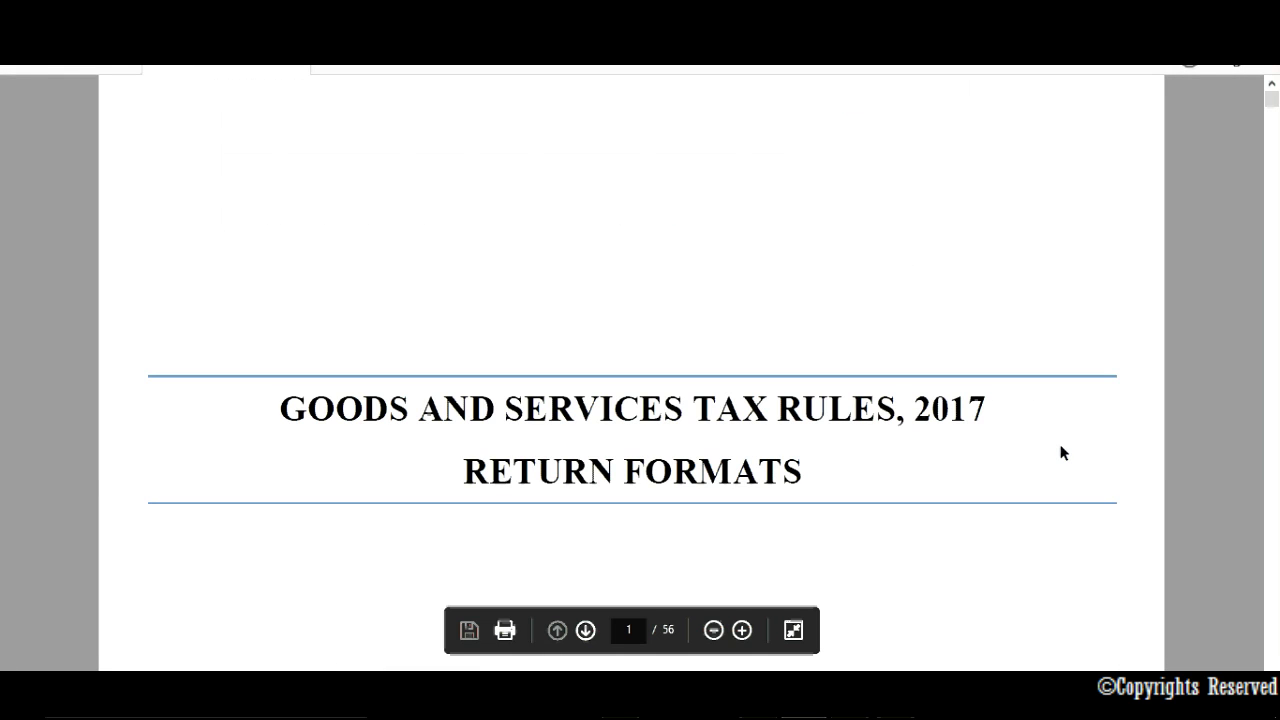
scroll(1062, 453, down, 20)
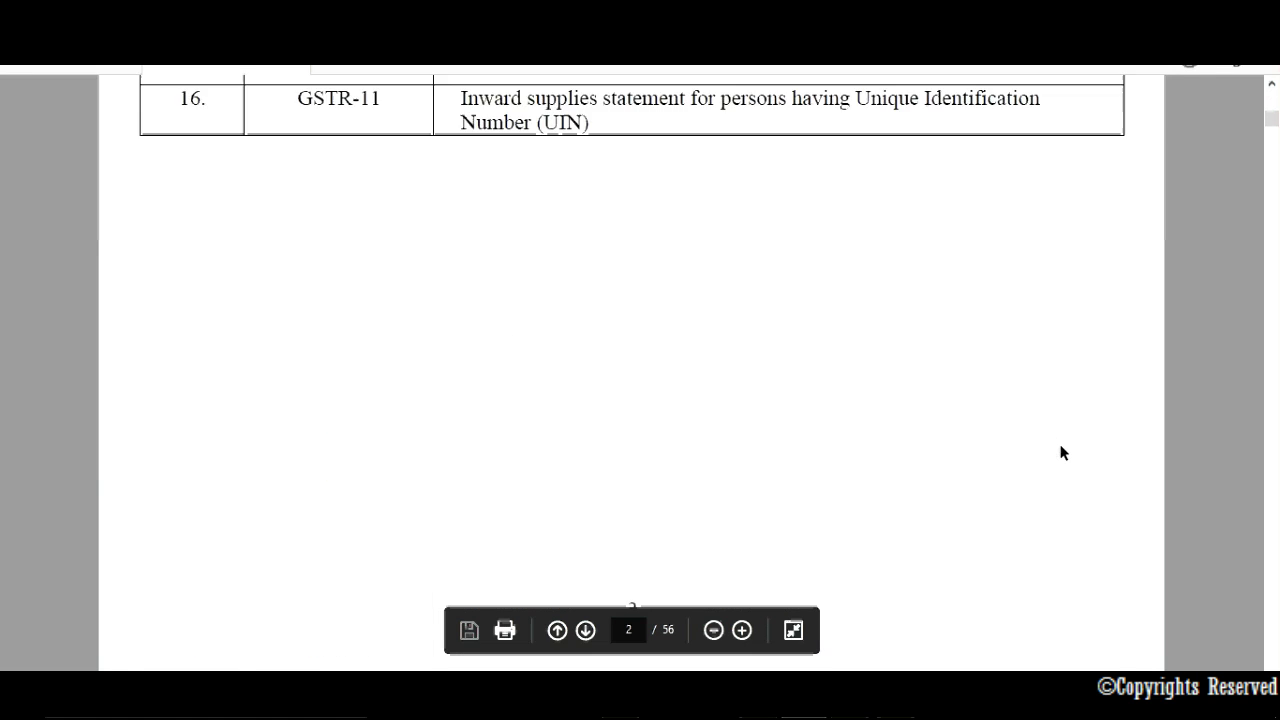
scroll(1062, 453, down, 20)
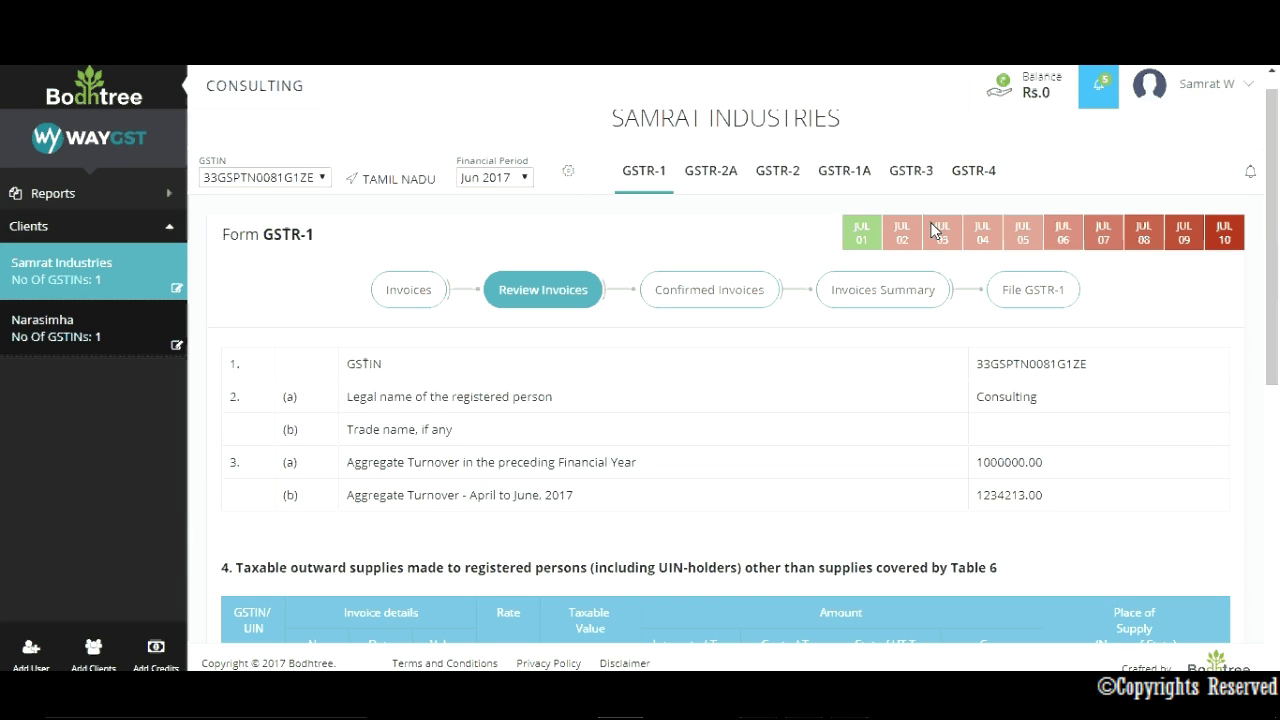
Open the Confirmed Invoices stage and look through all of its supply sections
click(768, 313)
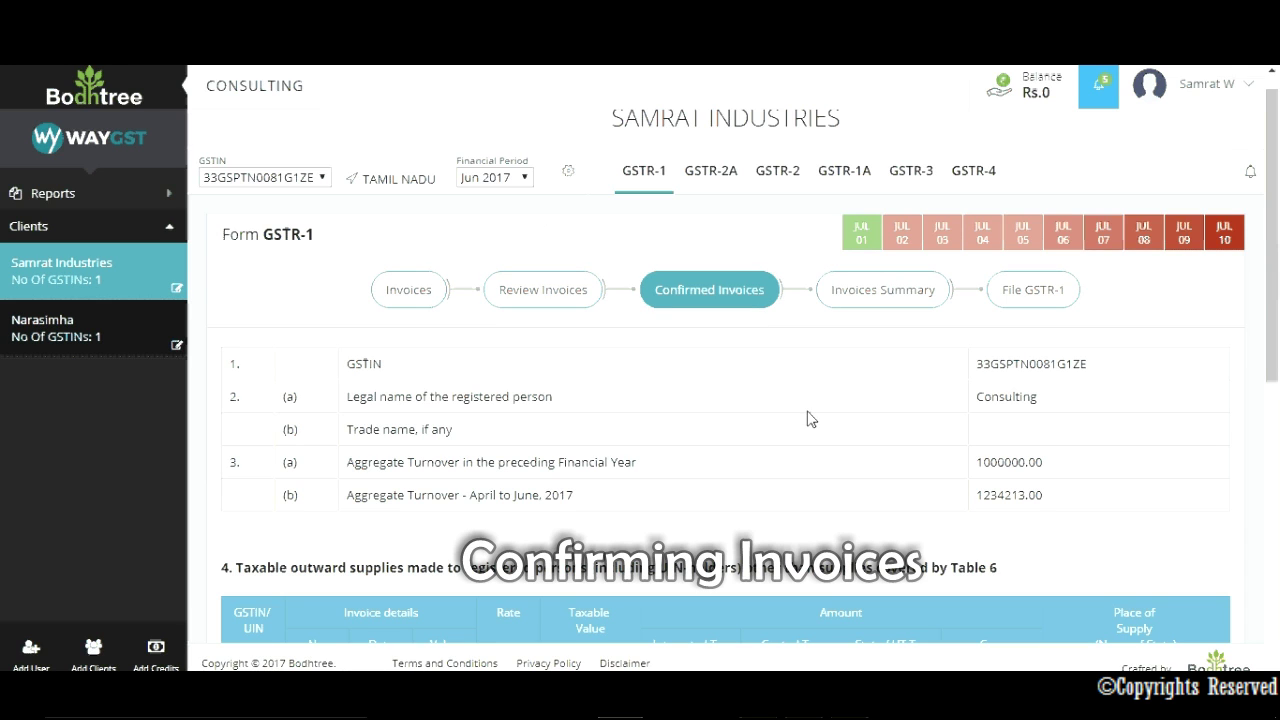
drag(1275, 320, 1277, 610)
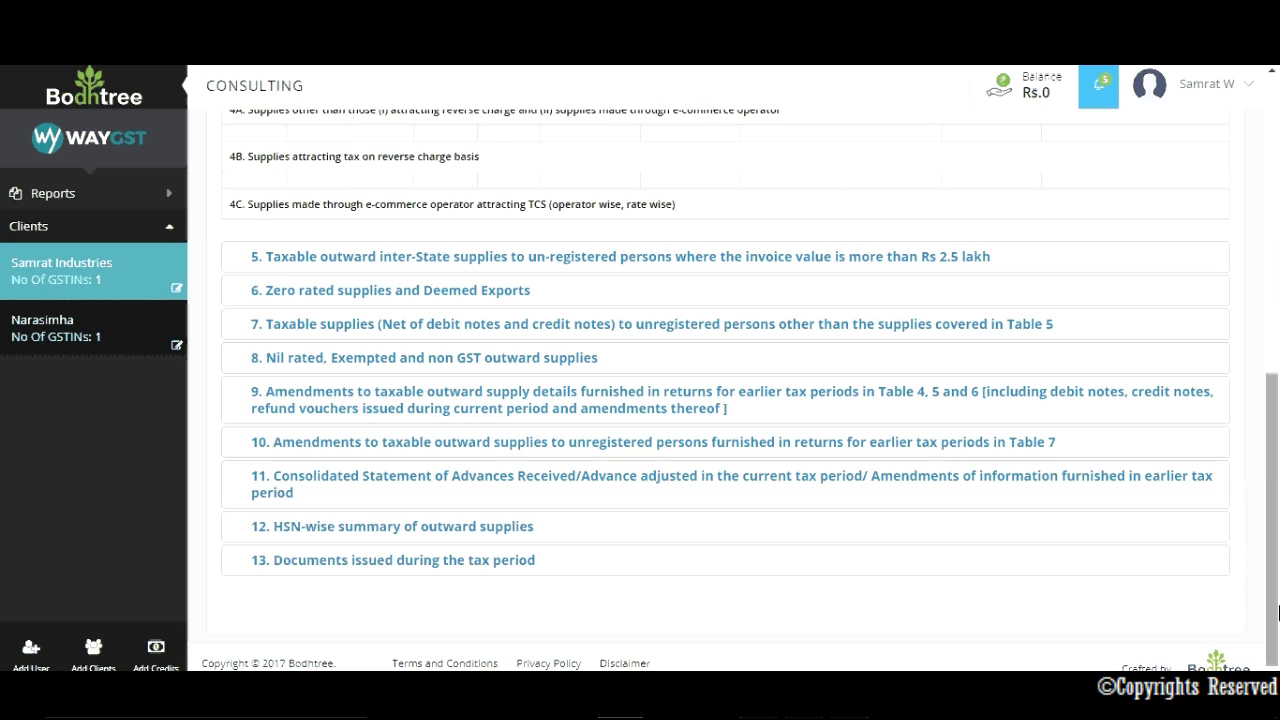
scroll(953, 370, up, 10)
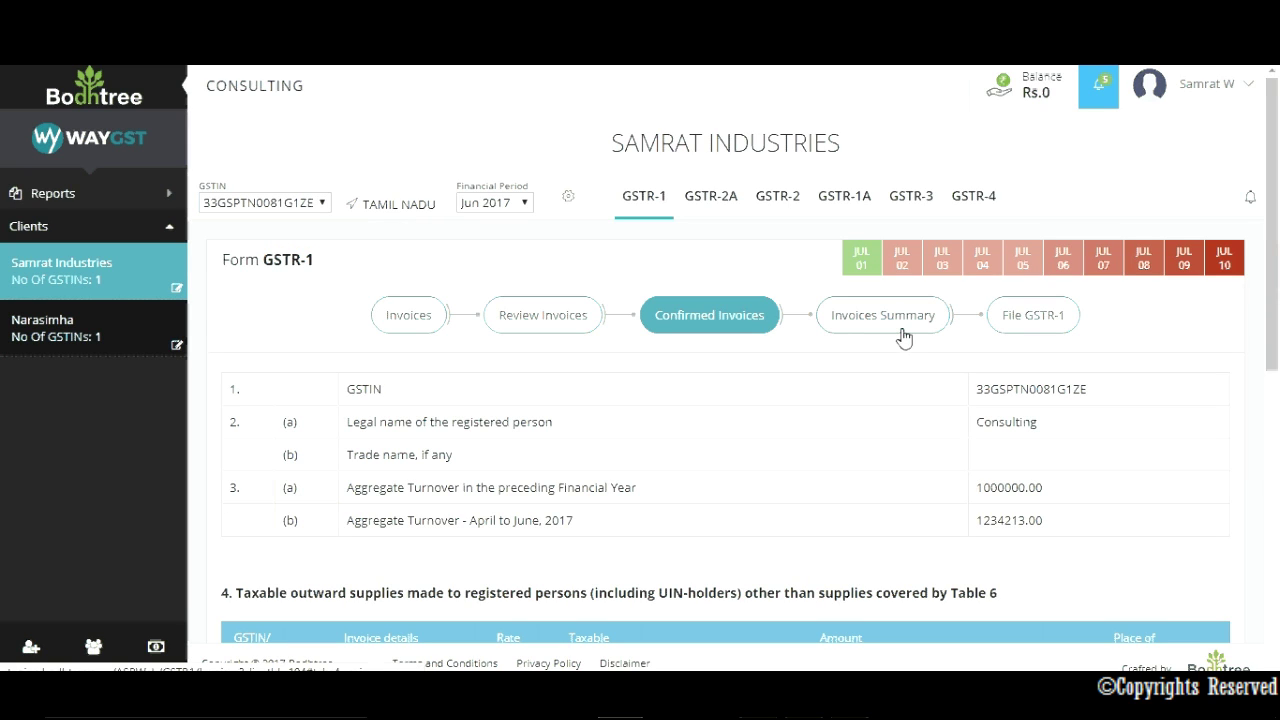